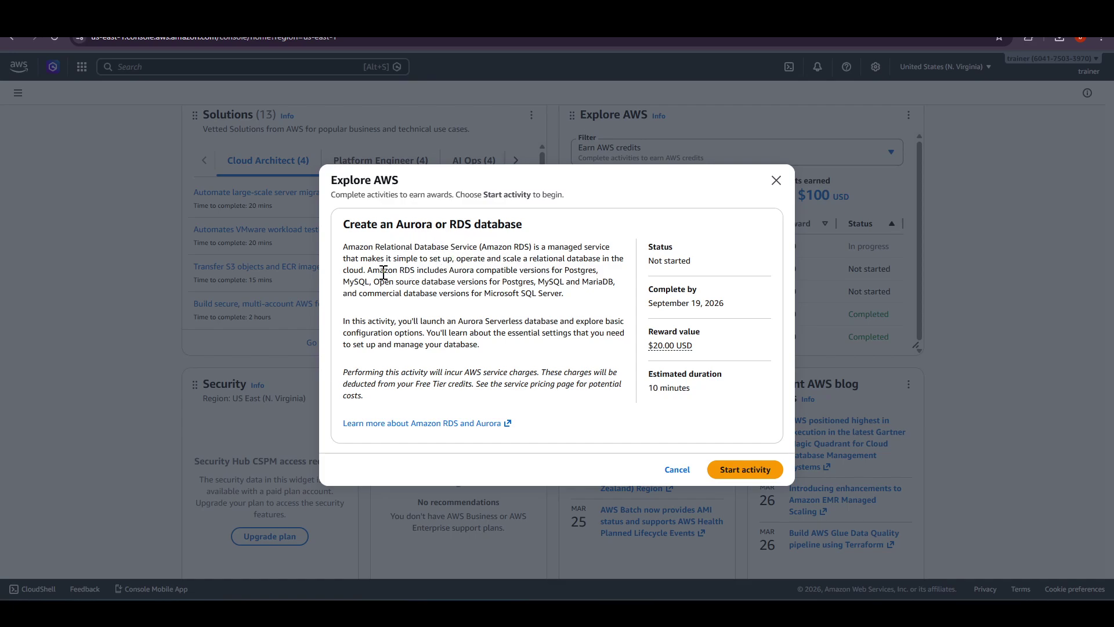
Step: Review the Create an Aurora or RDS database activity's description and reward, and start the activity
drag(559, 293, 343, 248)
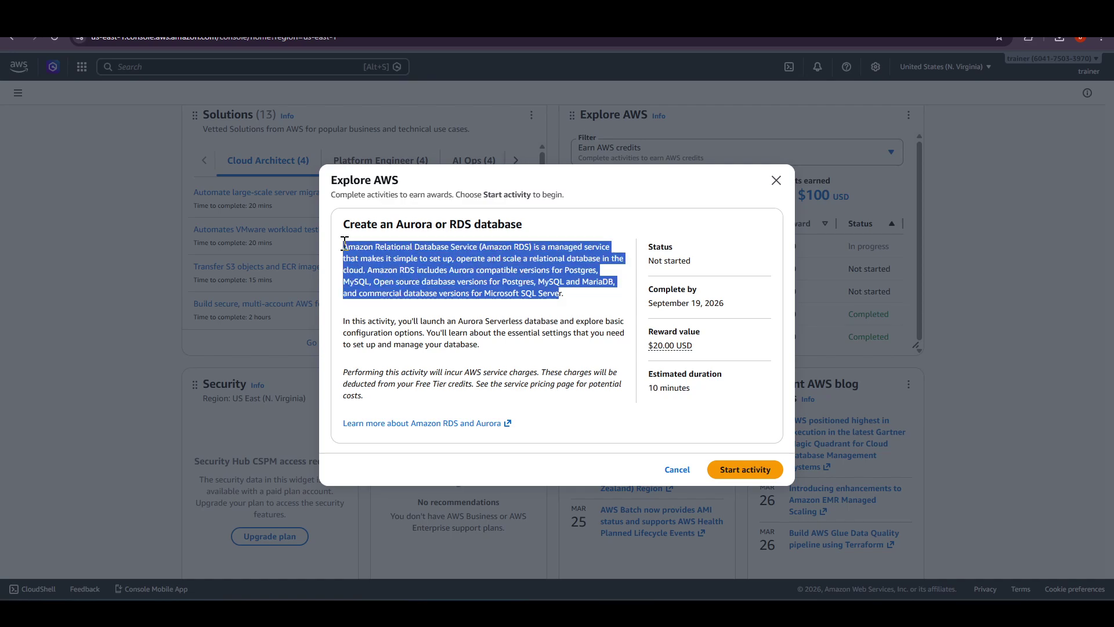
click(562, 362)
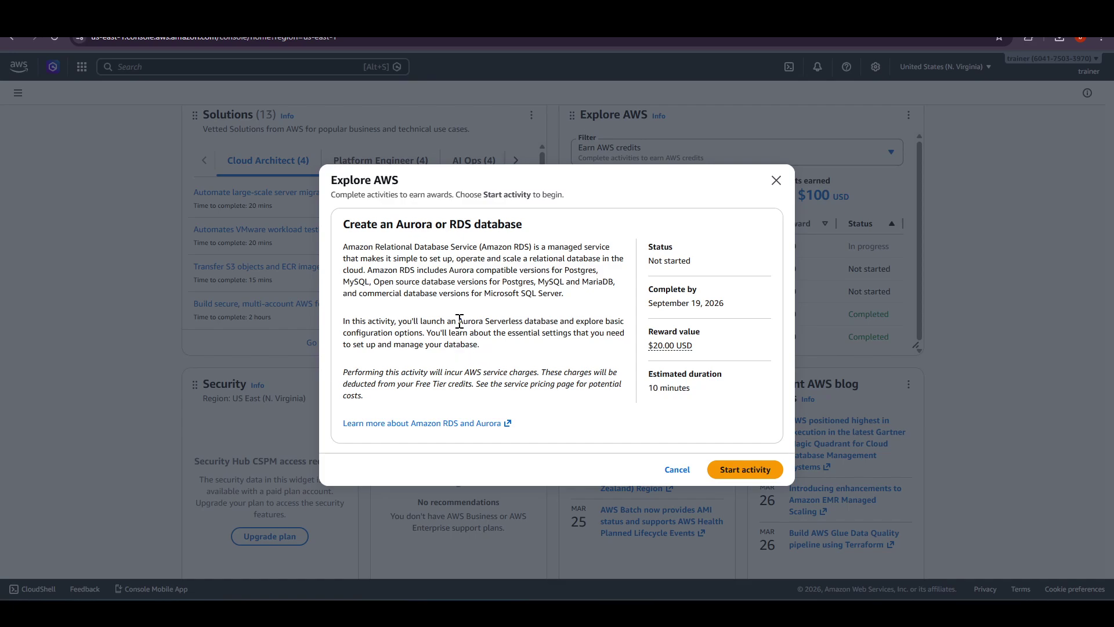
drag(460, 323, 373, 323)
click(448, 368)
drag(702, 344, 598, 339)
click(718, 458)
click(743, 469)
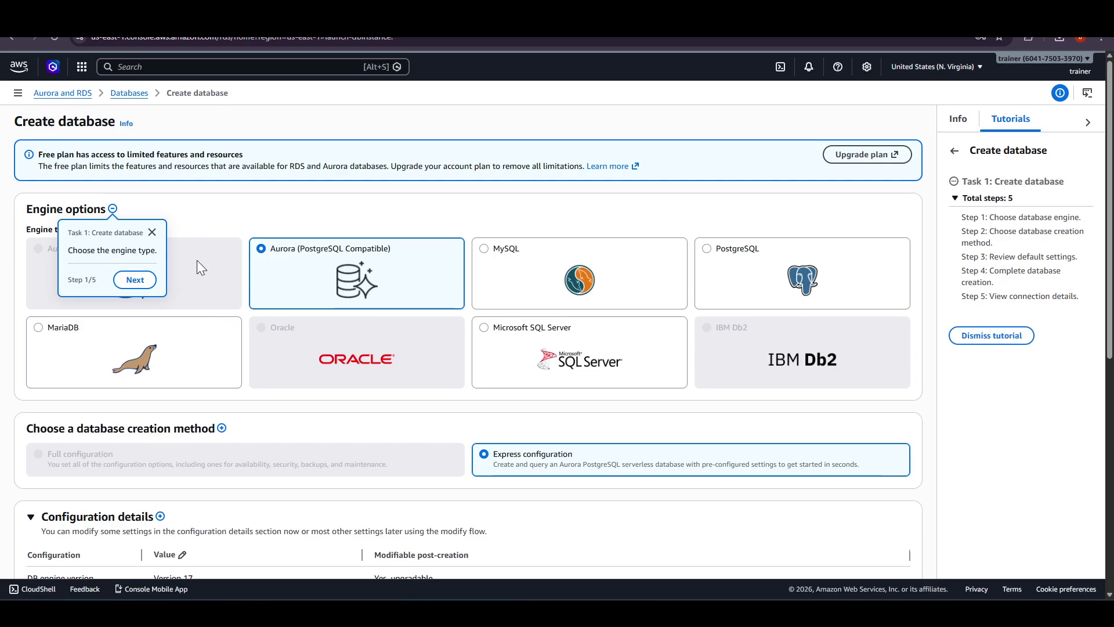
Step: Advance past the tutorial's engine hint, choose MySQL as the engine type, and keep Easy create as the creation method
click(135, 279)
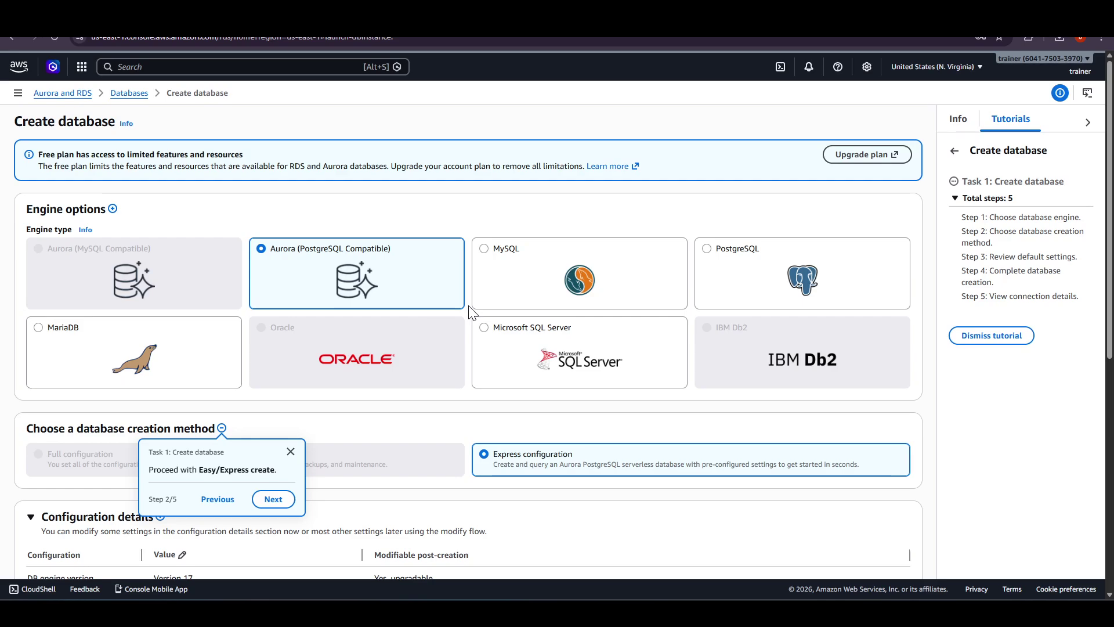
click(514, 278)
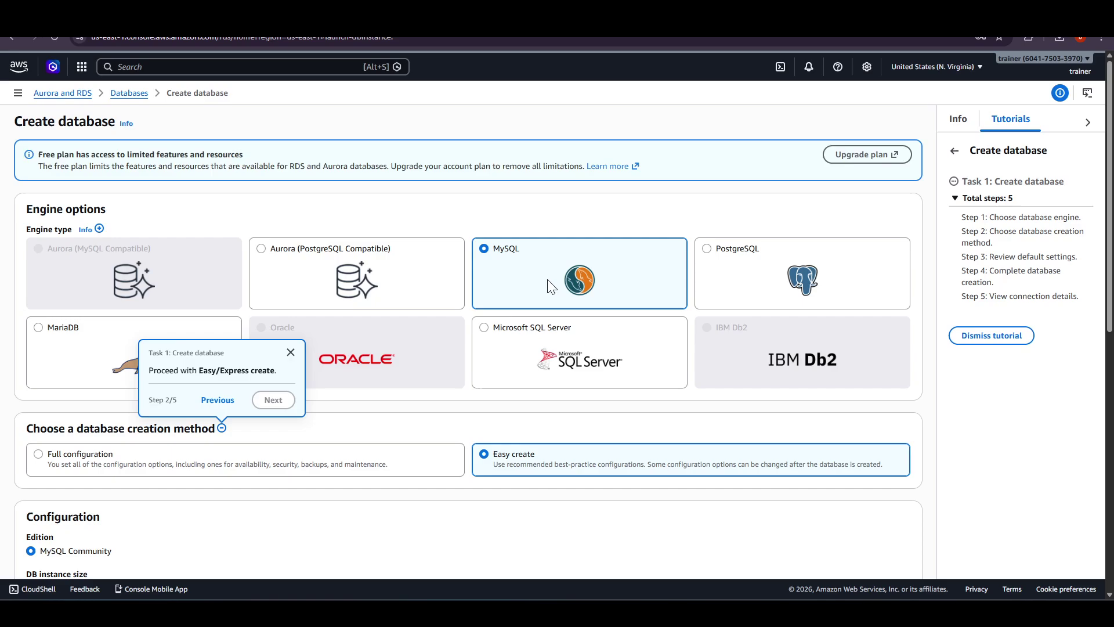
scroll(551, 274, down, 1)
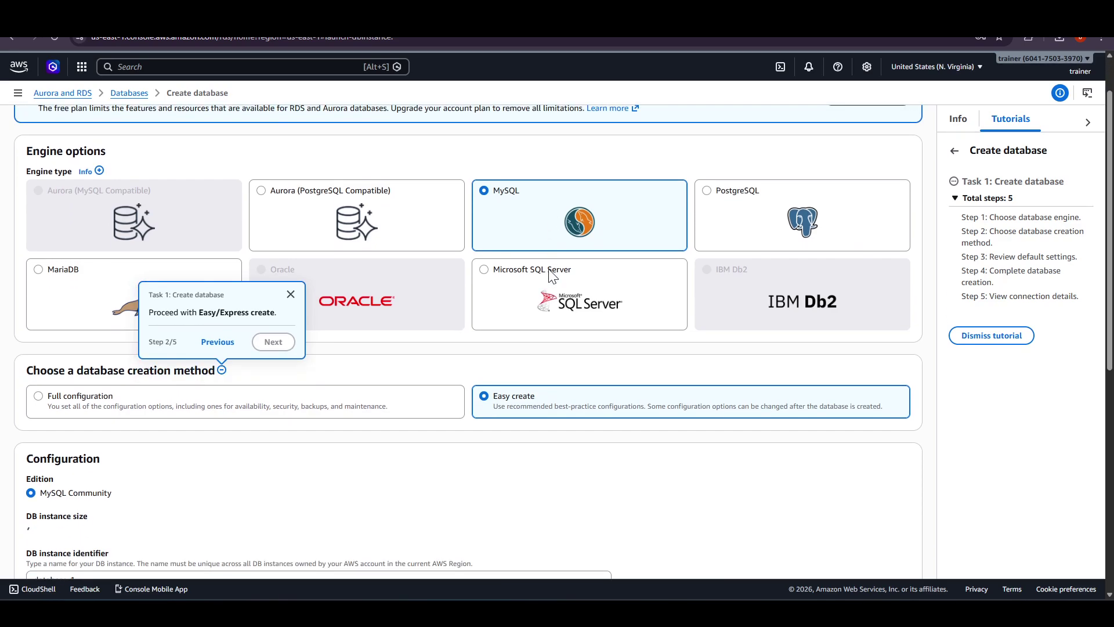
click(175, 406)
click(618, 400)
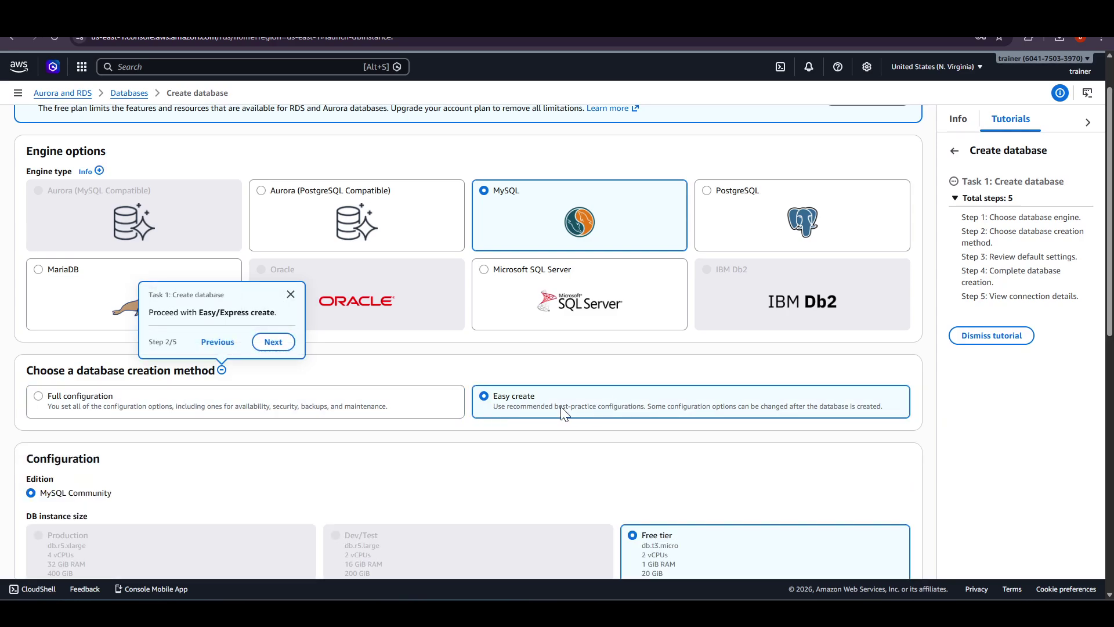
Step: Try to set a self-managed master password for the DB instance and enter it again as confirmation
scroll(565, 400, down, 3)
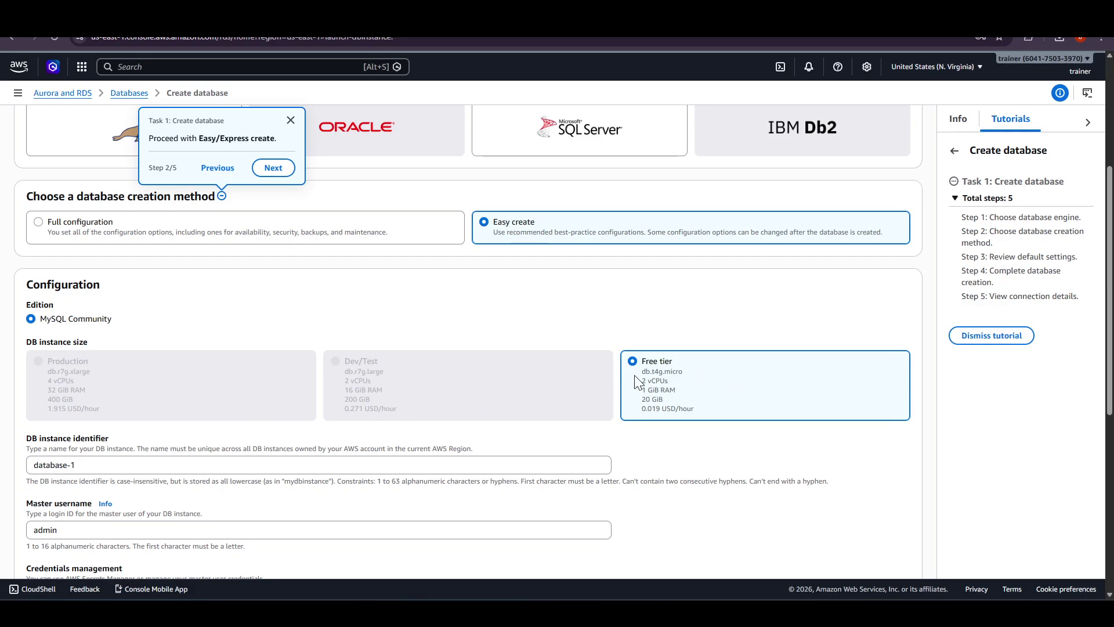
scroll(637, 383, down, 2)
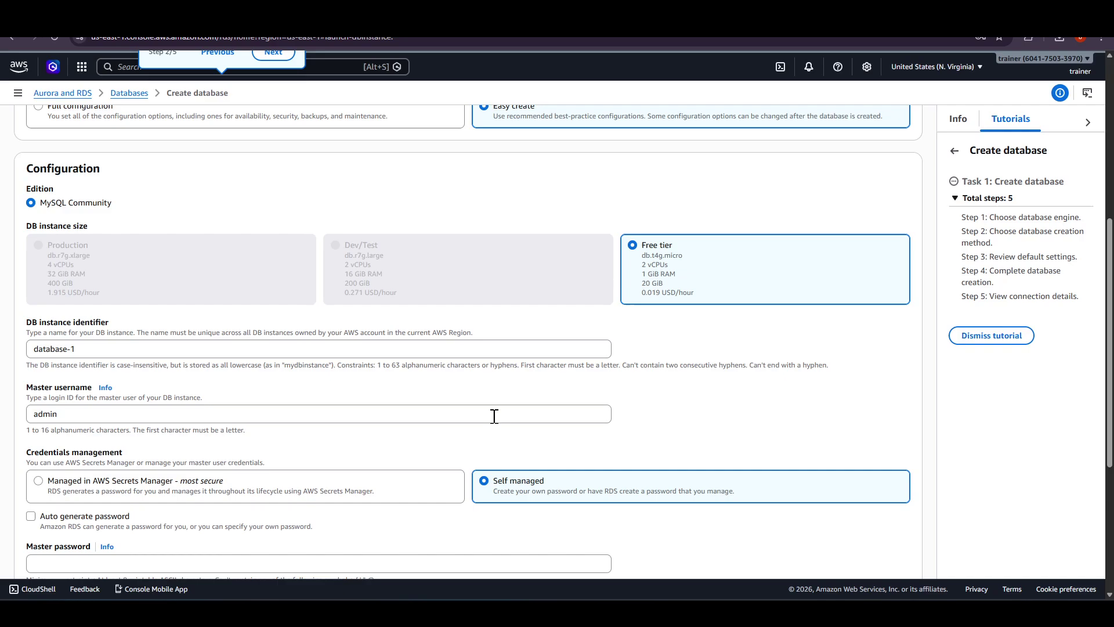
click(139, 412)
scroll(272, 400, down, 4)
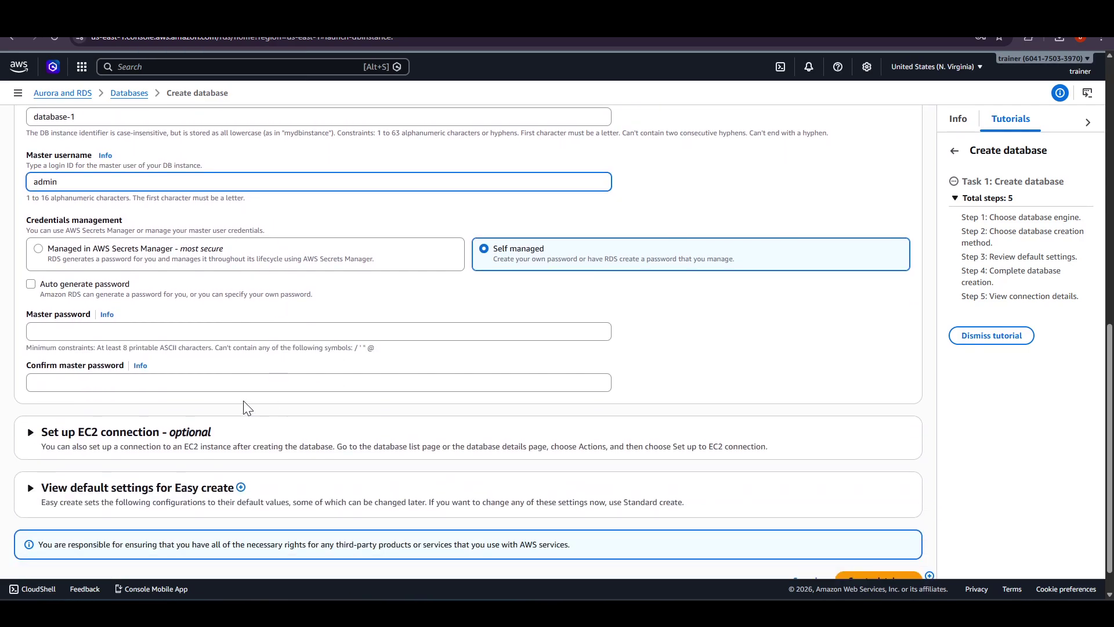
click(197, 334)
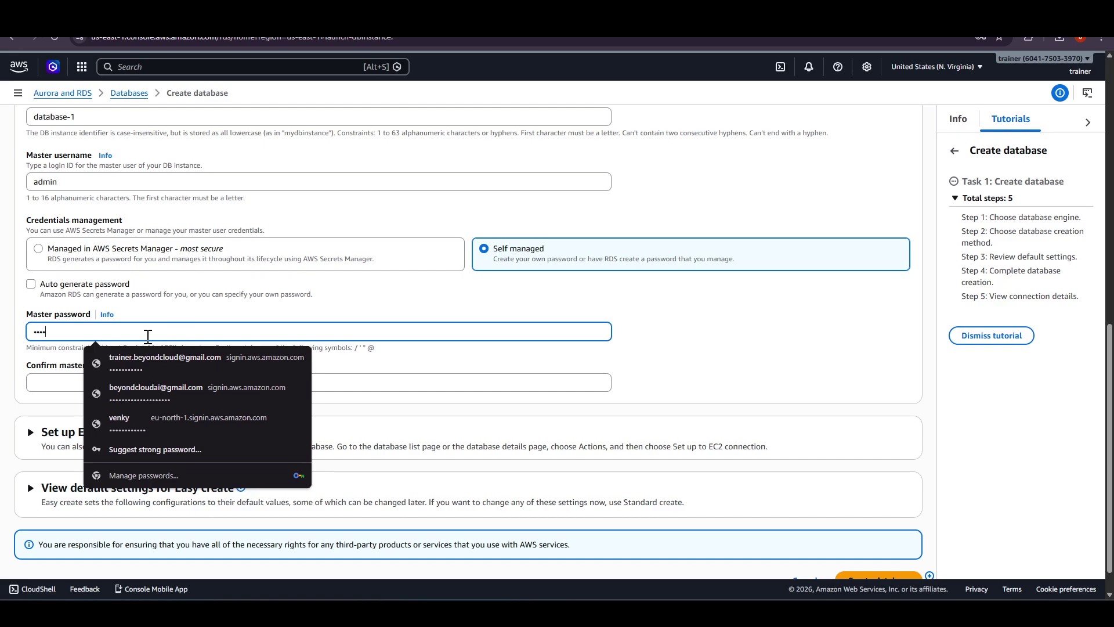
key(Tab)
click(118, 393)
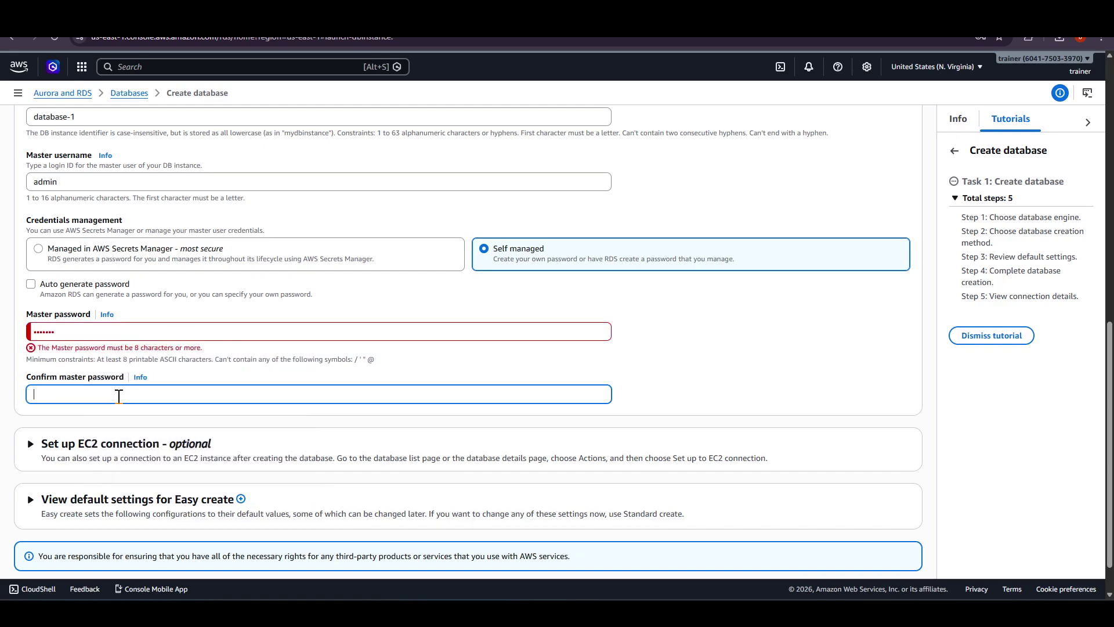
text(•••••••)
Step: Try a longer master password and repeat it in the confirmation field
double_click(183, 338)
key(BackSpace)
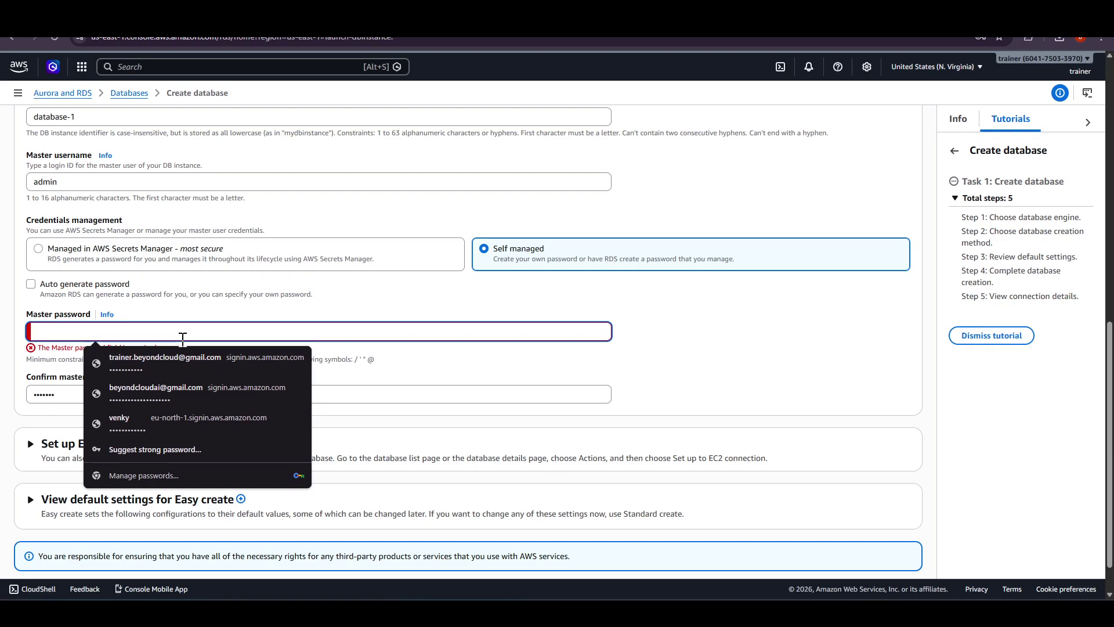
text(••••••)
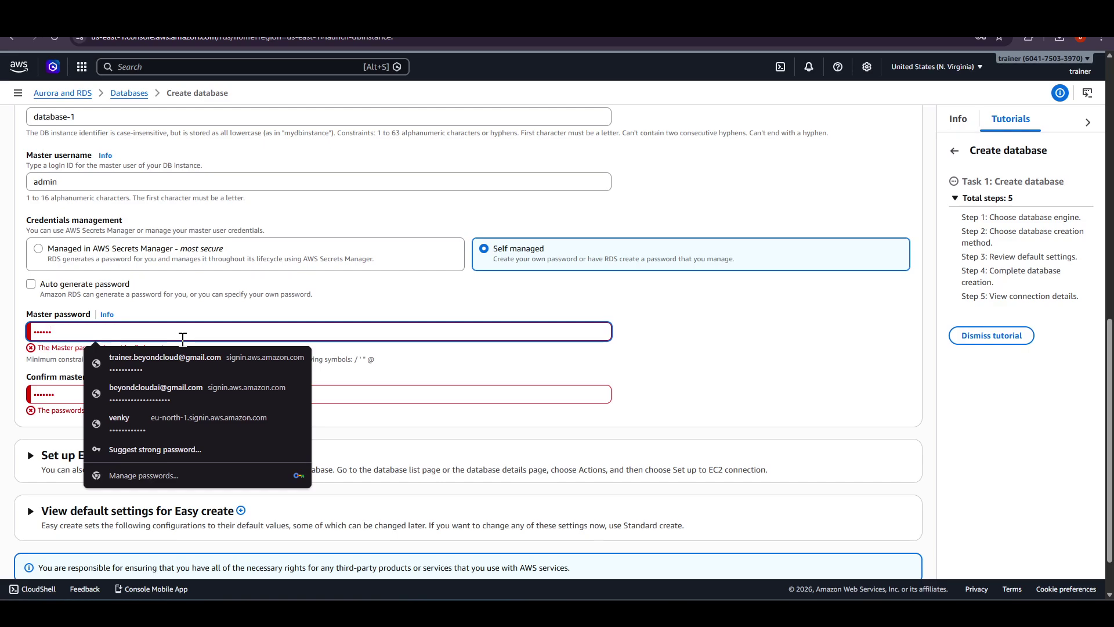
text(•)
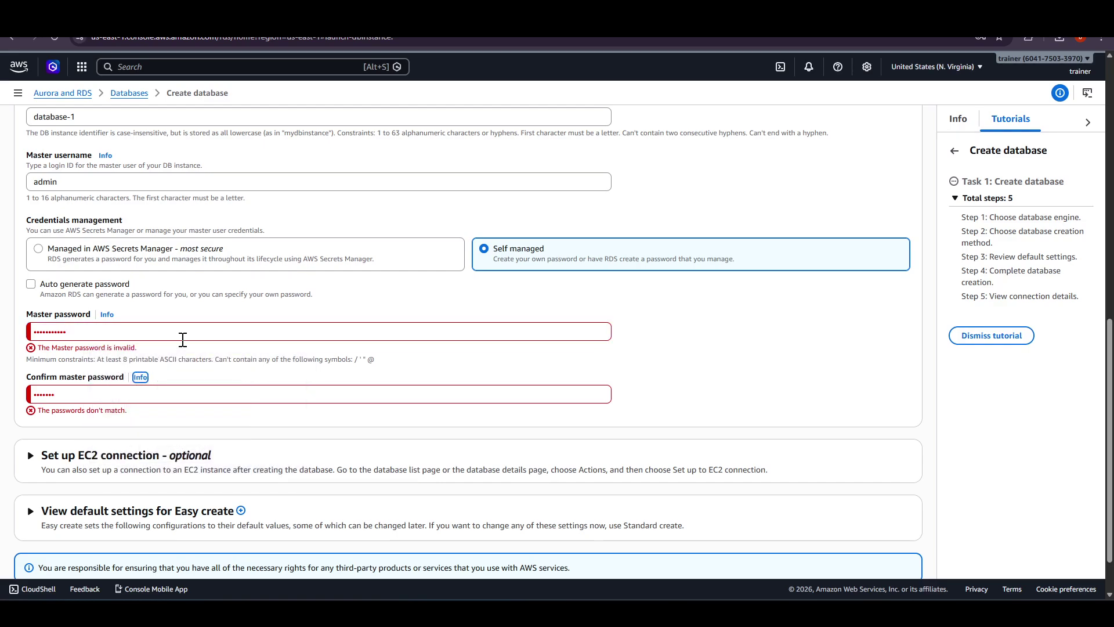
key(Tab)
text(•)
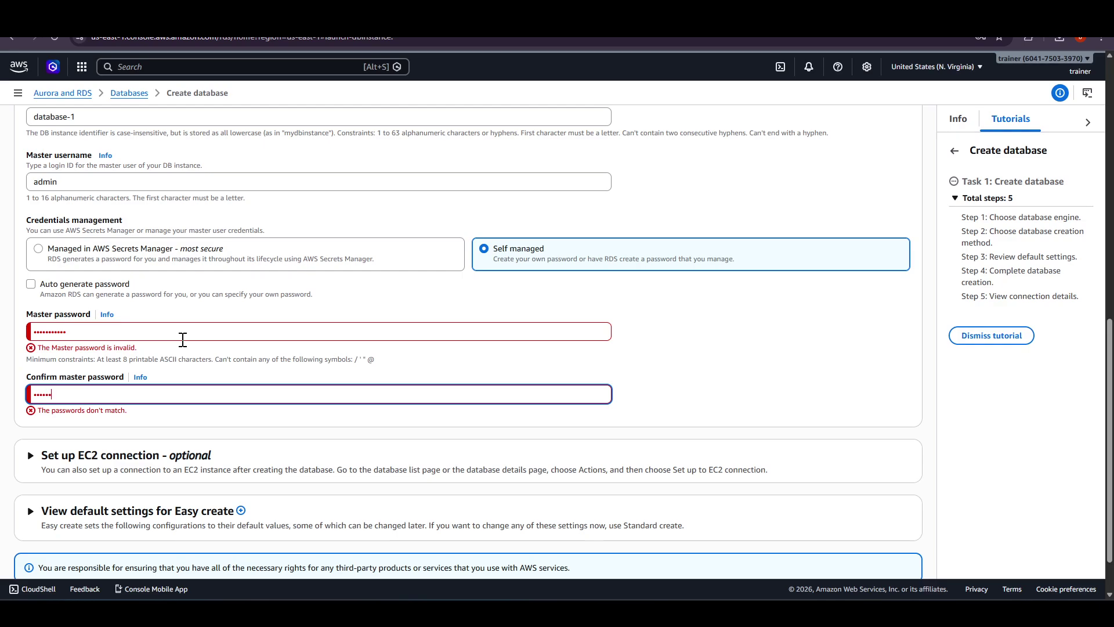
text(••••••••••)
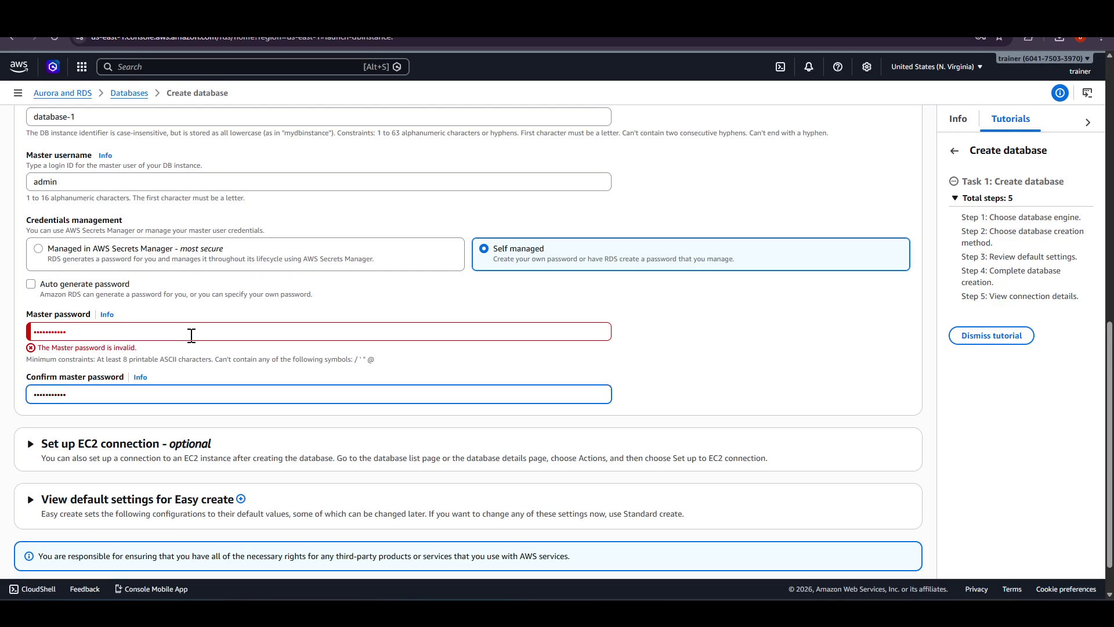
Step: Try replacing the rejected master password with a different one
click(169, 423)
click(175, 336)
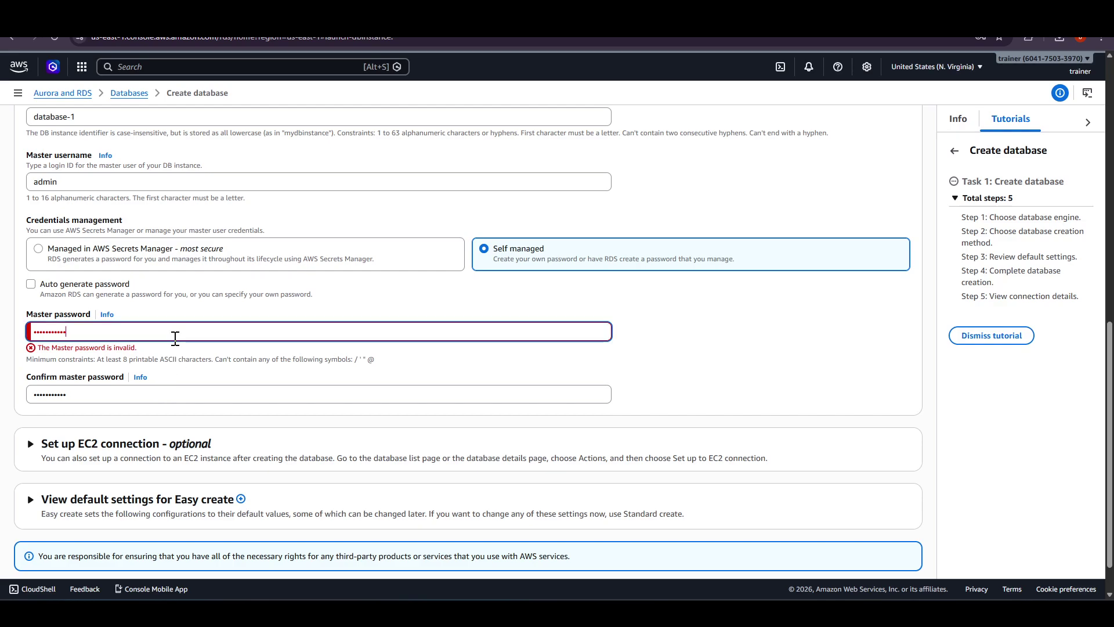
key(ctrl+a)
text(•••)
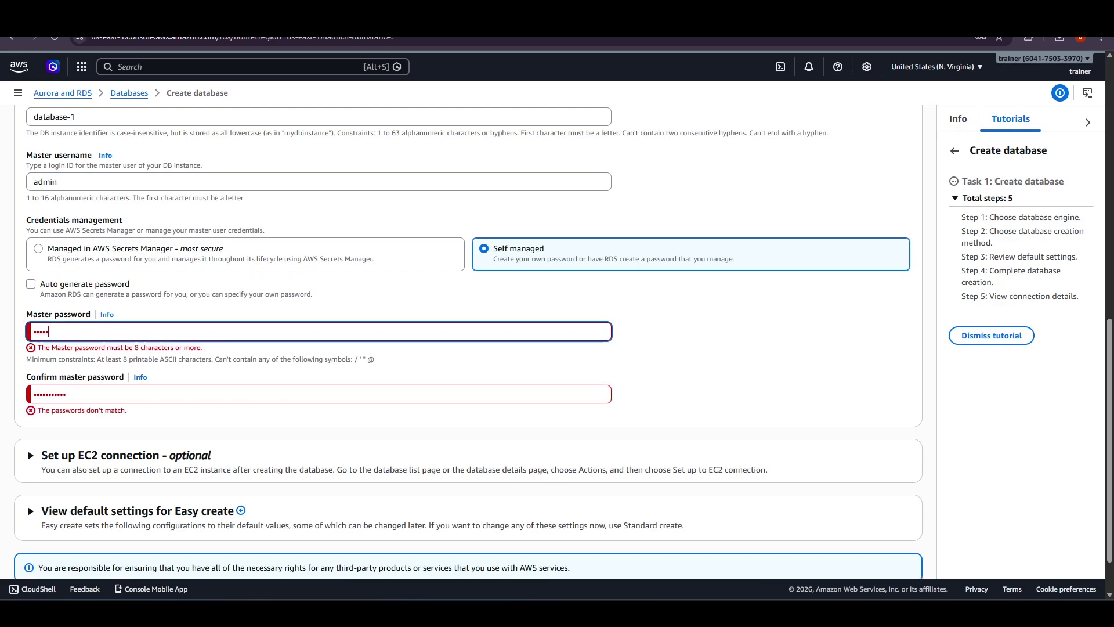
text(•••••••••)
key(Tab)
Step: Enter a master password that meets the character constraints and fill in the matching confirmation
double_click(287, 331)
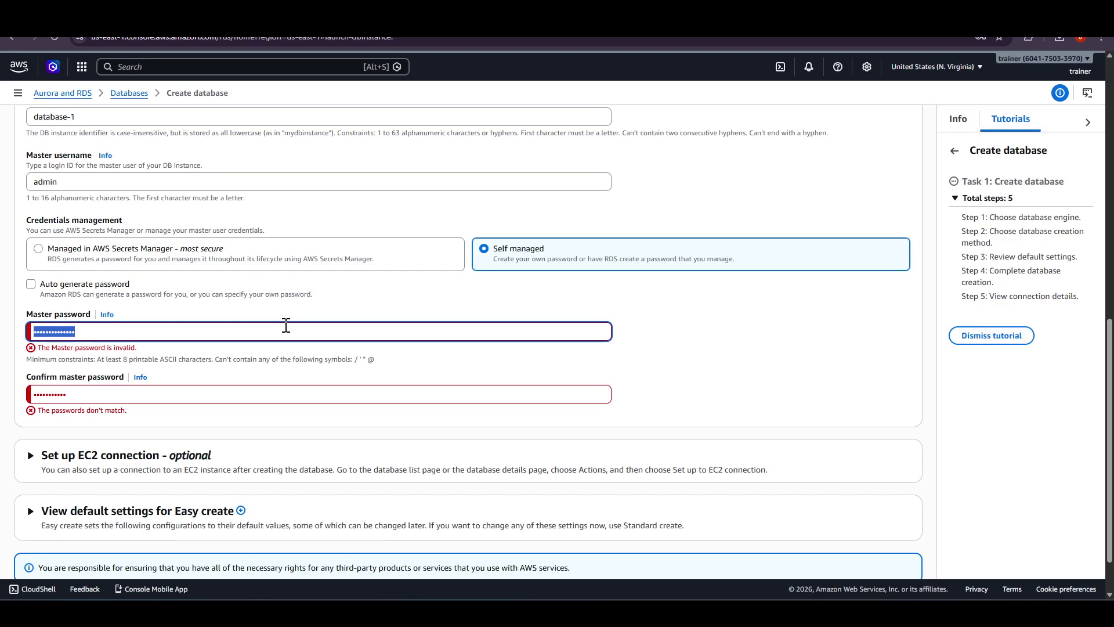
text(•••••)
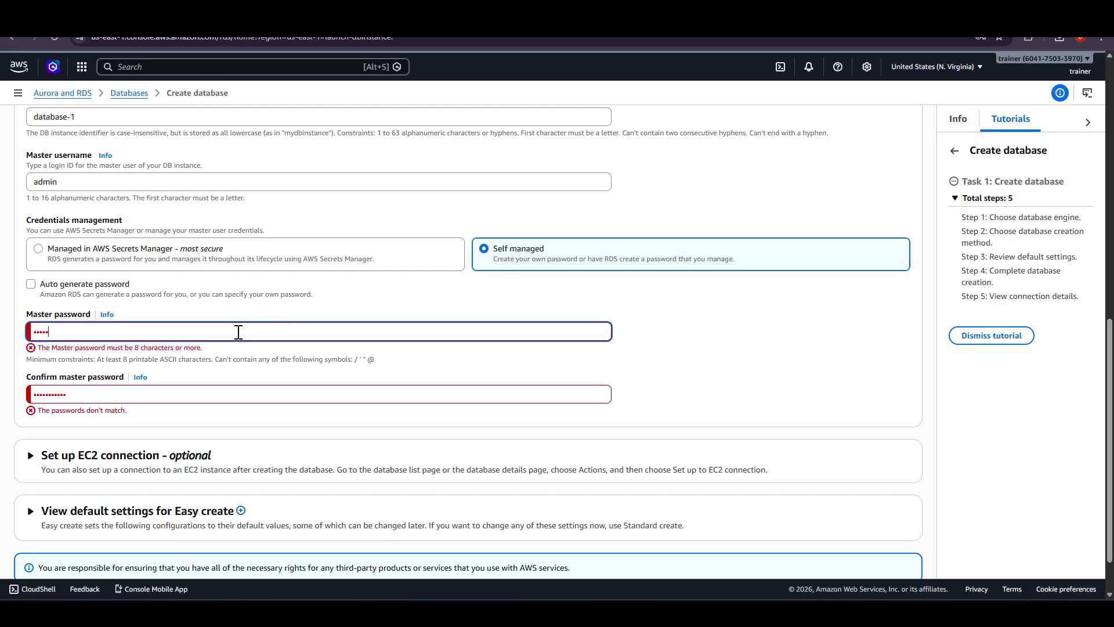
text(••••••)
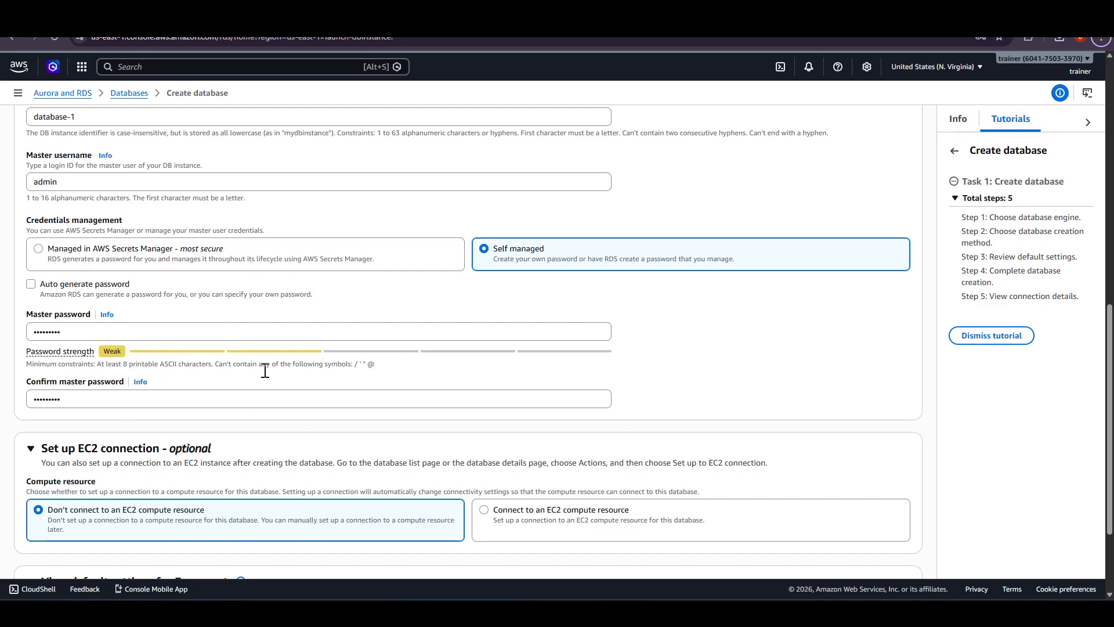
Step: Try connecting the database to the baison host EC2 instance, and switch back to not connecting to an EC2 compute resource
scroll(330, 360, down, 3)
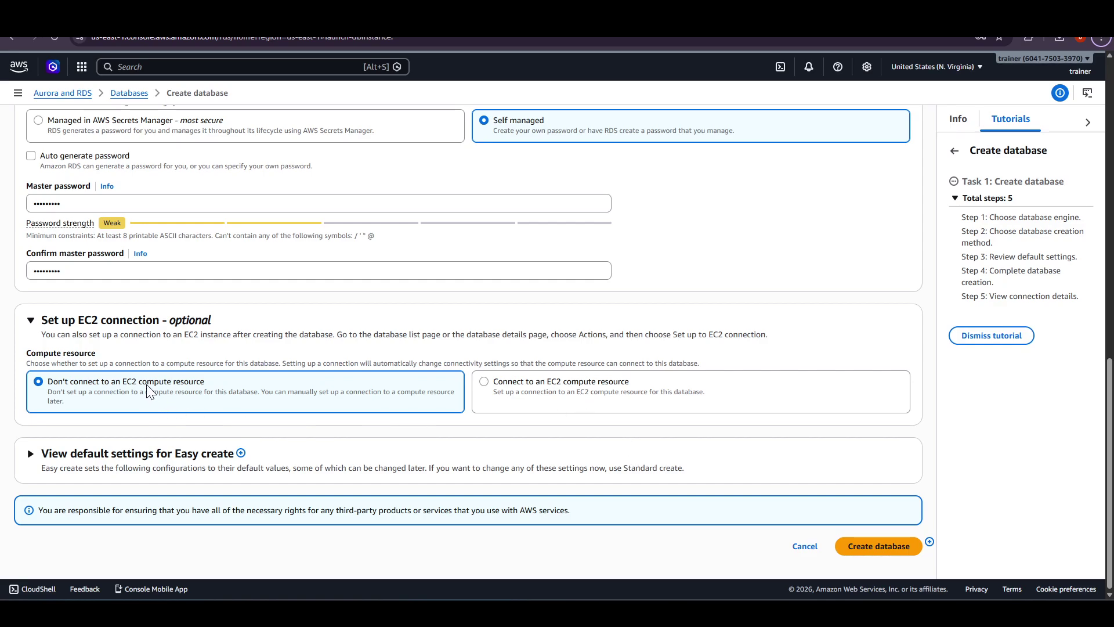
click(570, 376)
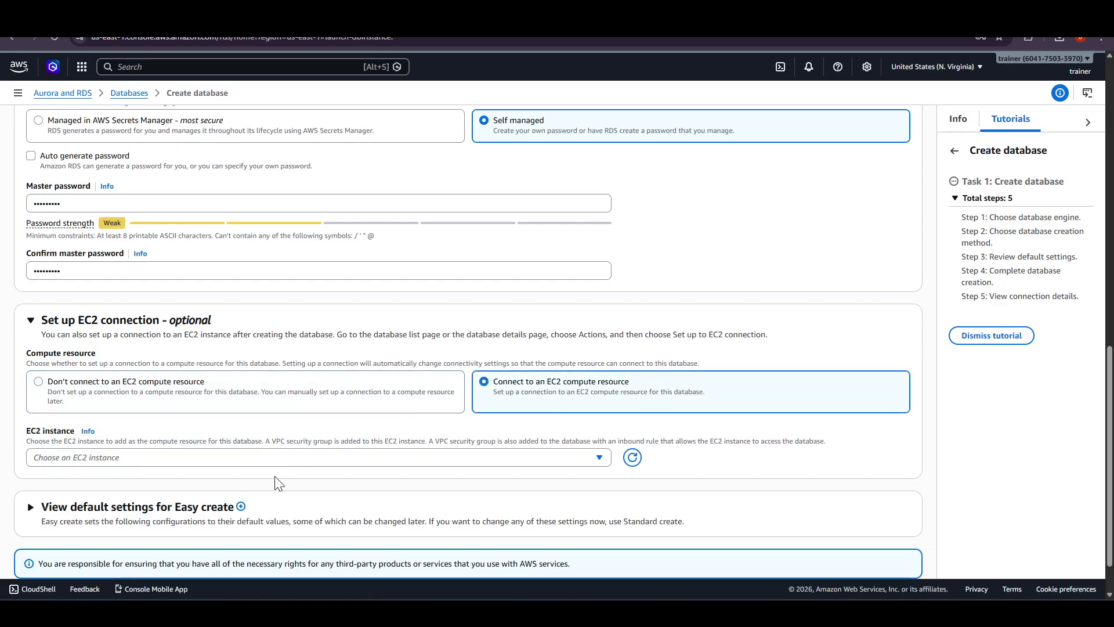
click(272, 457)
click(256, 502)
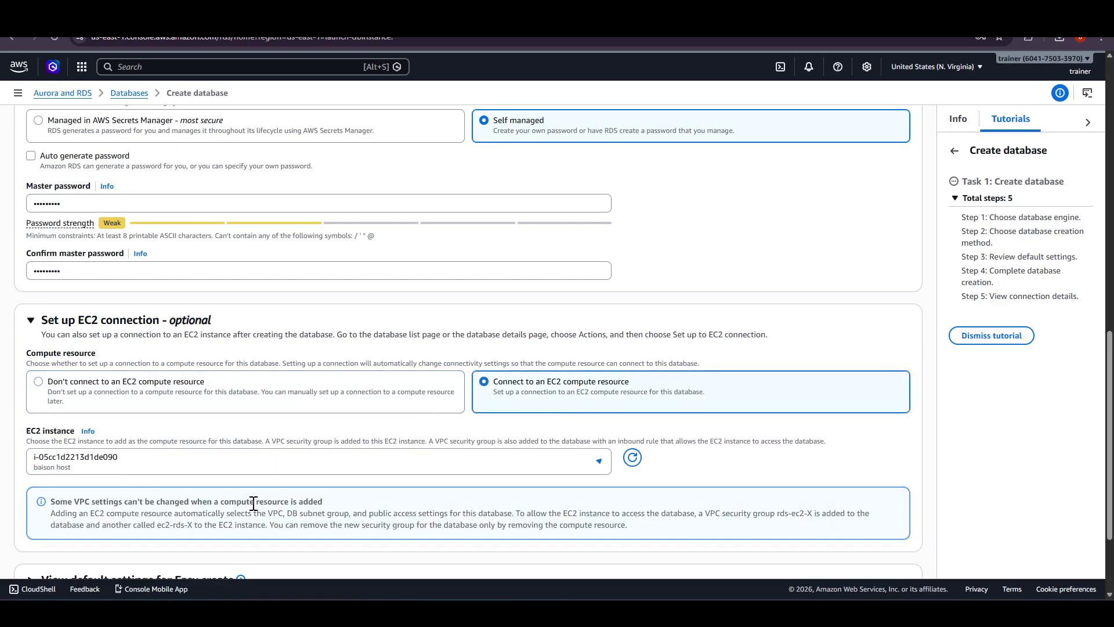
click(291, 399)
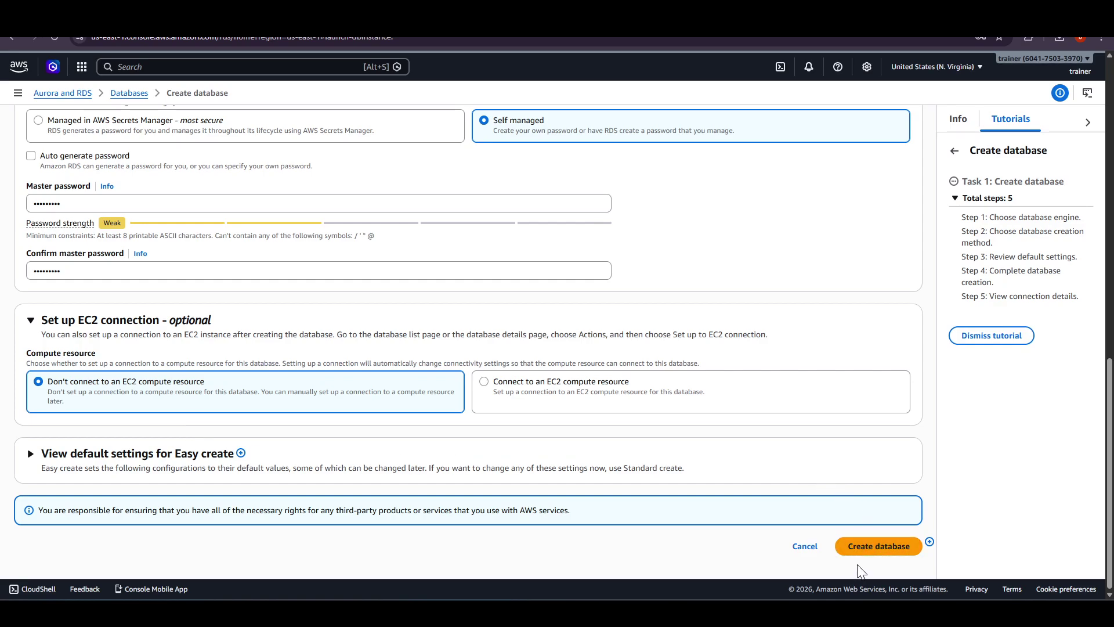
Step: Create the MySQL database and advance the tutorial past the creation method and default settings hints
click(879, 545)
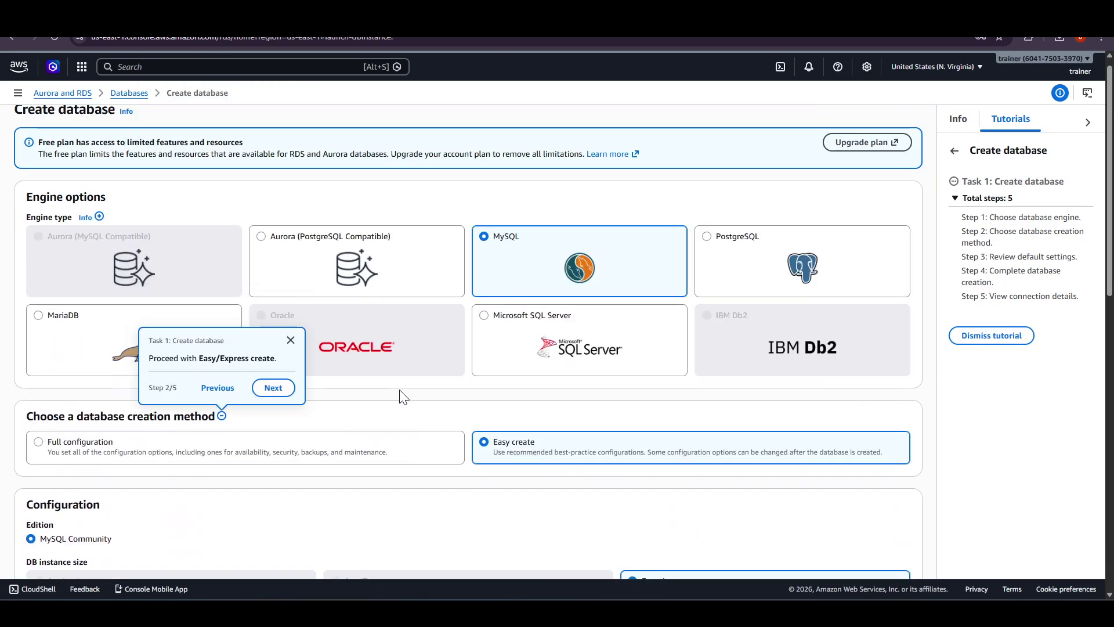
click(272, 388)
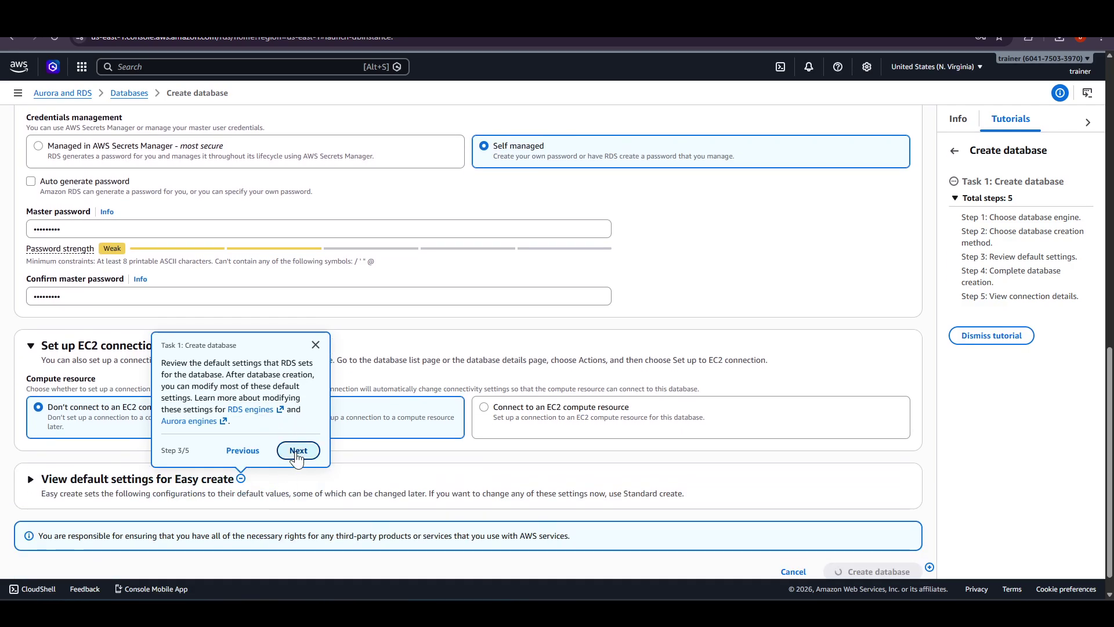
click(298, 450)
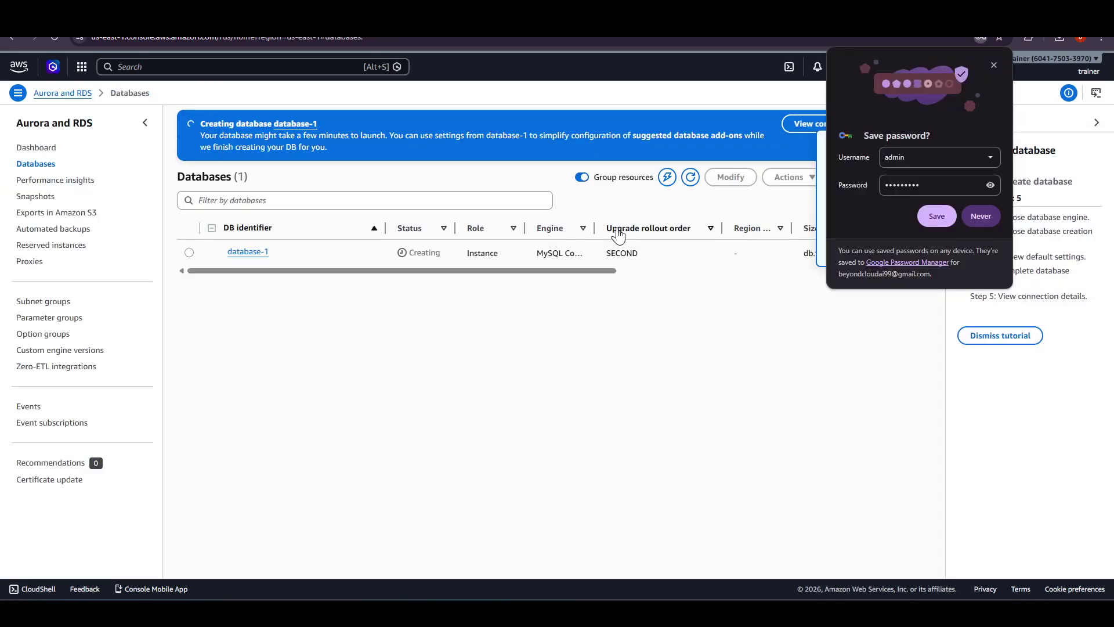
Step: Decline saving the database password in the browser and finish the Create database tutorial
double_click(322, 145)
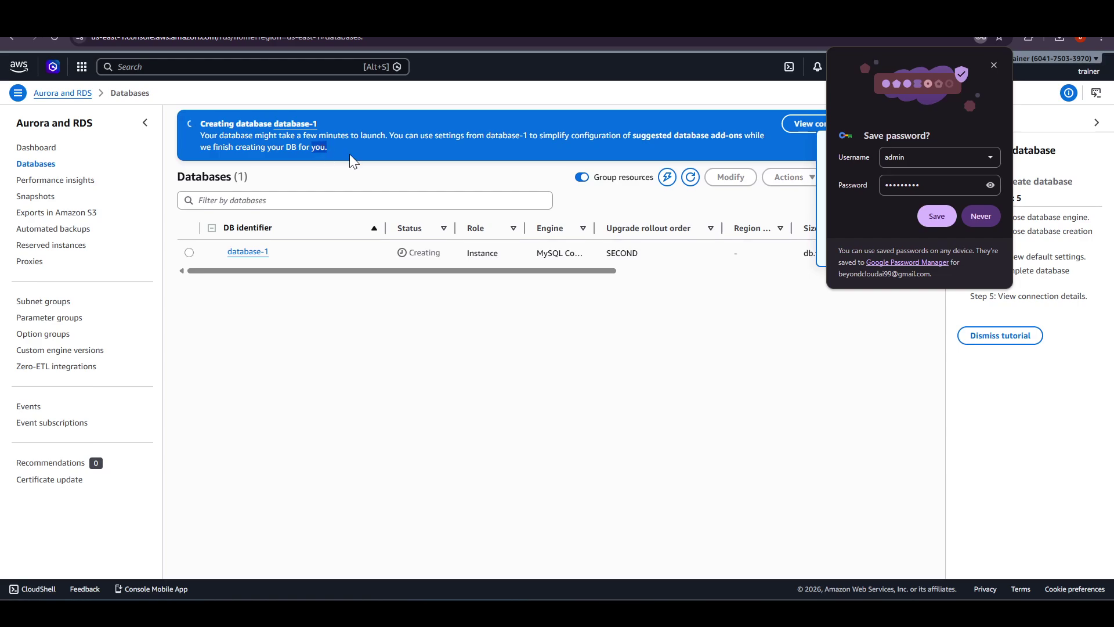
click(980, 228)
click(980, 220)
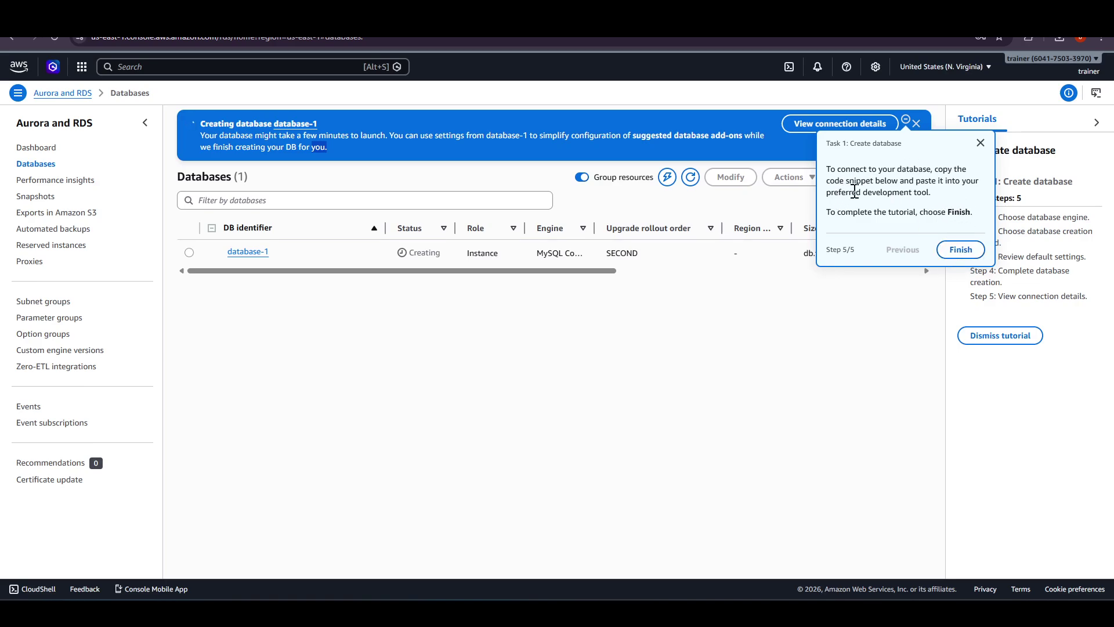
click(964, 250)
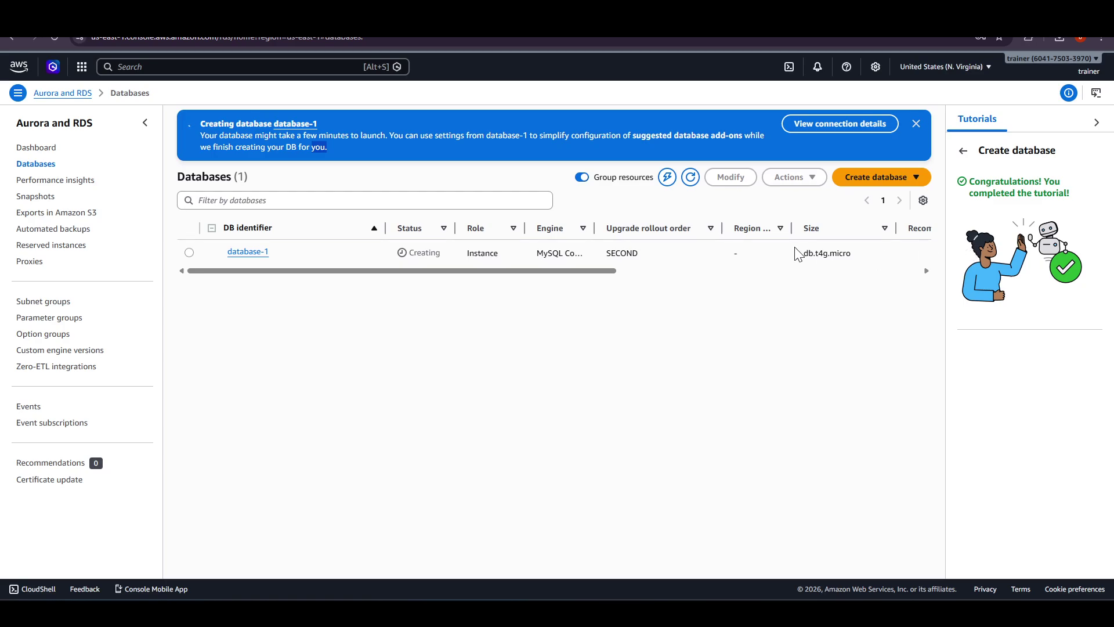
Step: Select database-1 in the list, view its connection details, and close them
click(719, 254)
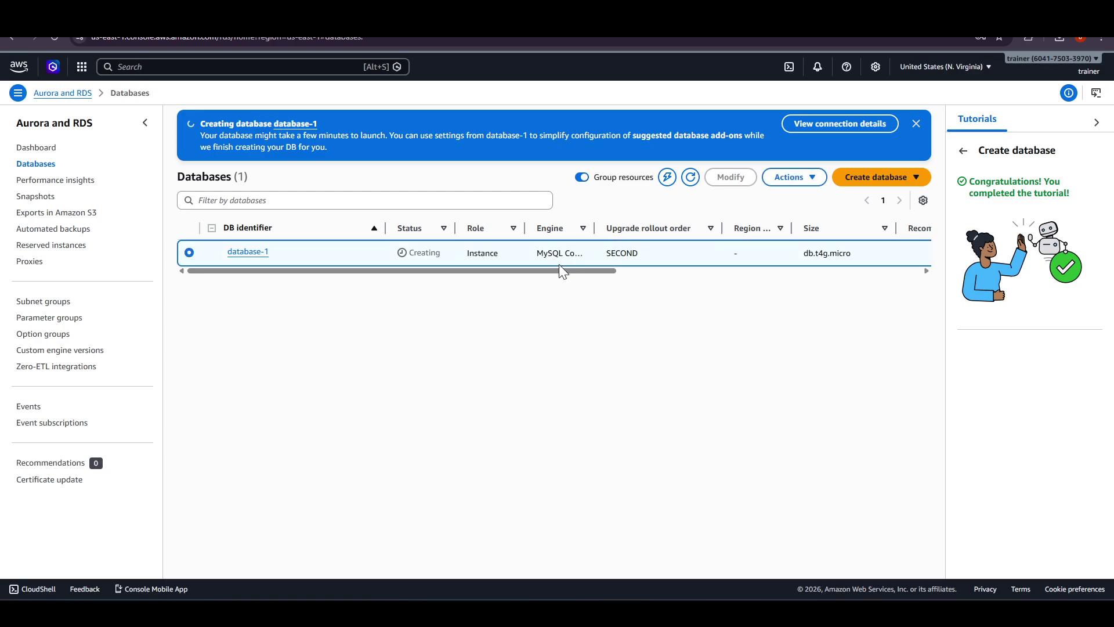
drag(566, 271, 515, 279)
click(869, 126)
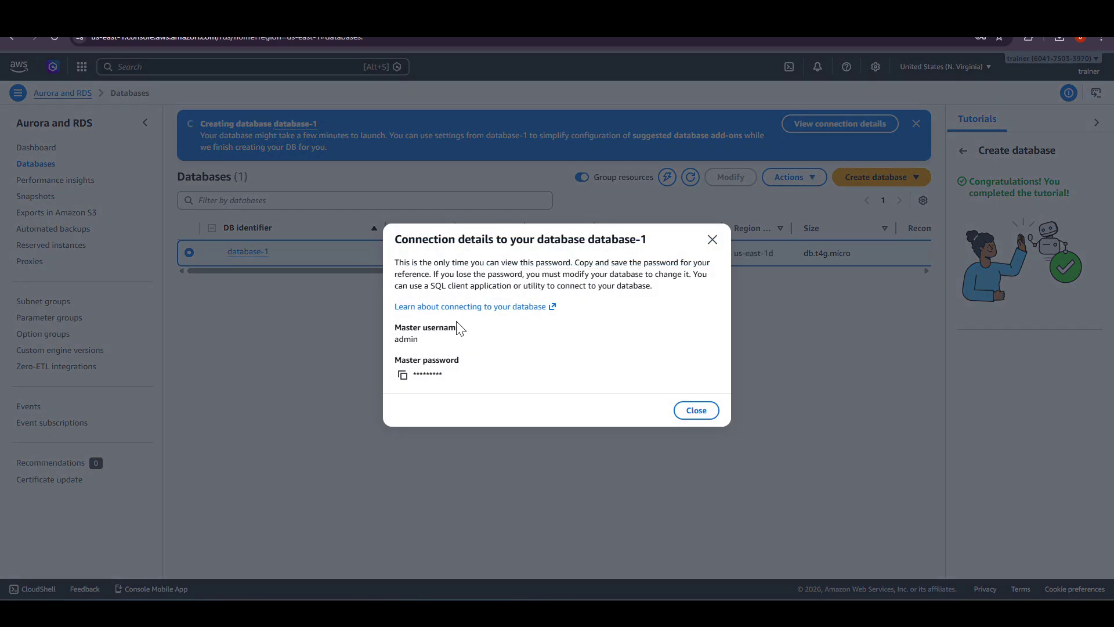
click(712, 240)
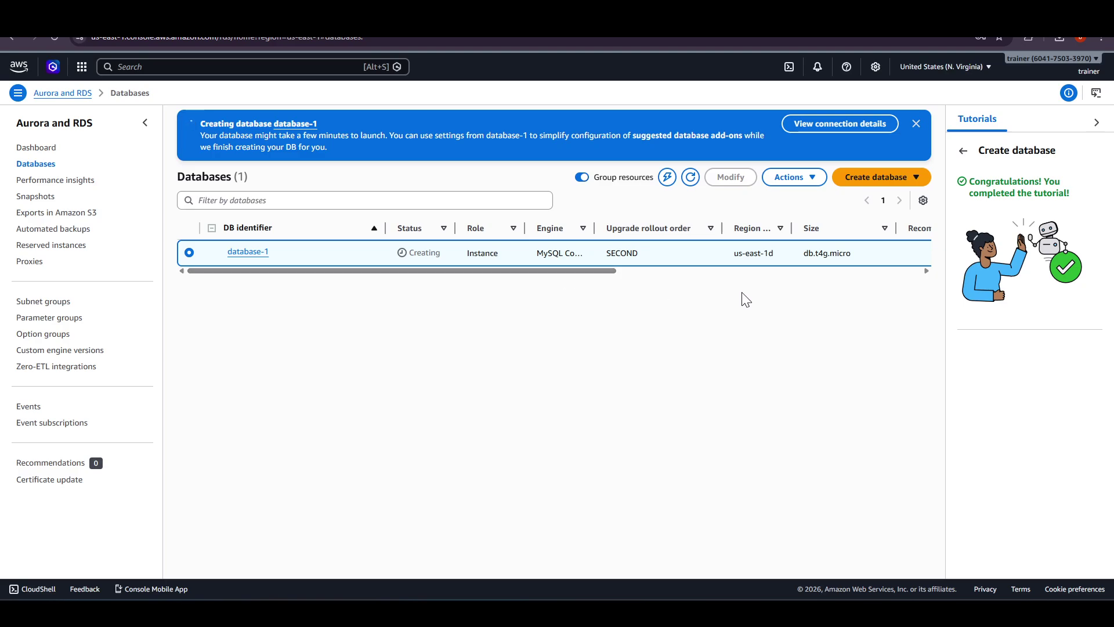
Step: Close the tutorials pane and return to Console Home to find the Explore AWS activities
click(1099, 123)
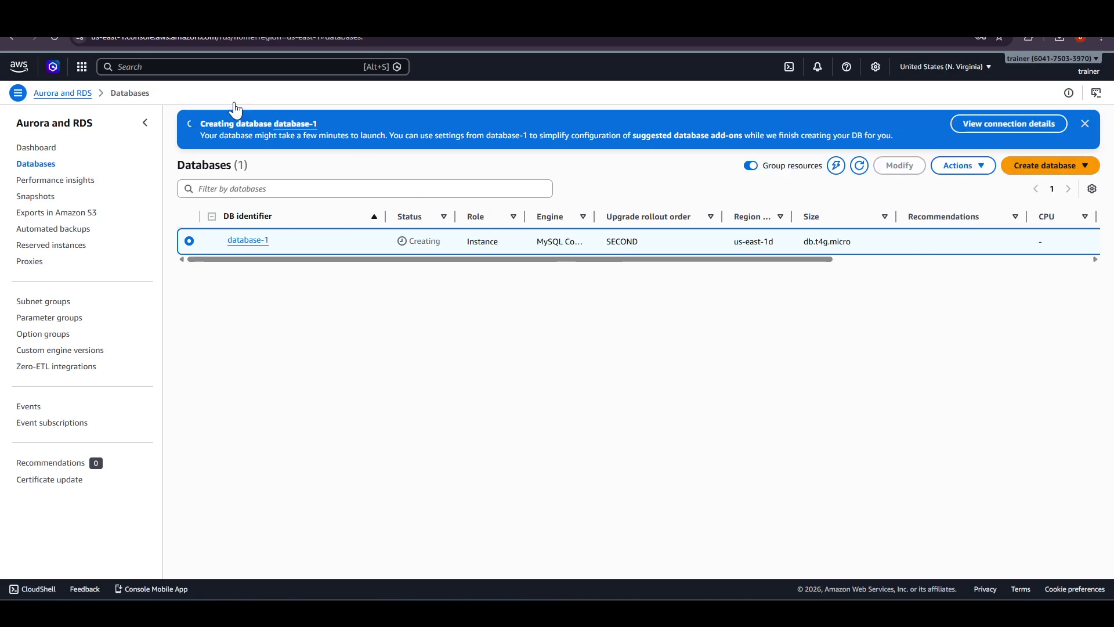
click(24, 65)
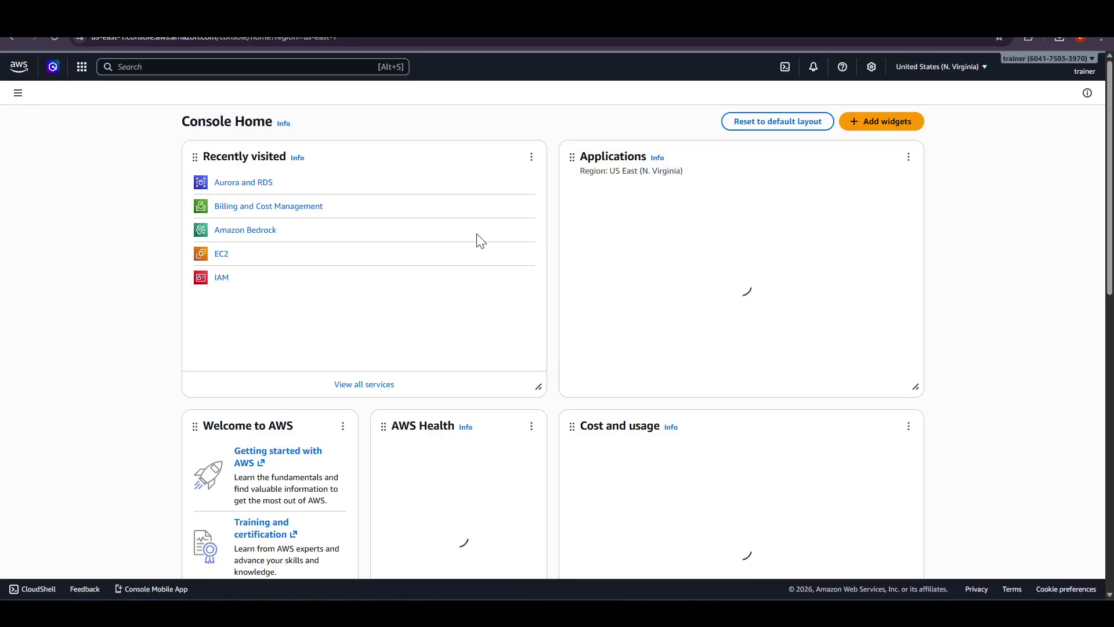
scroll(739, 284, down, 10)
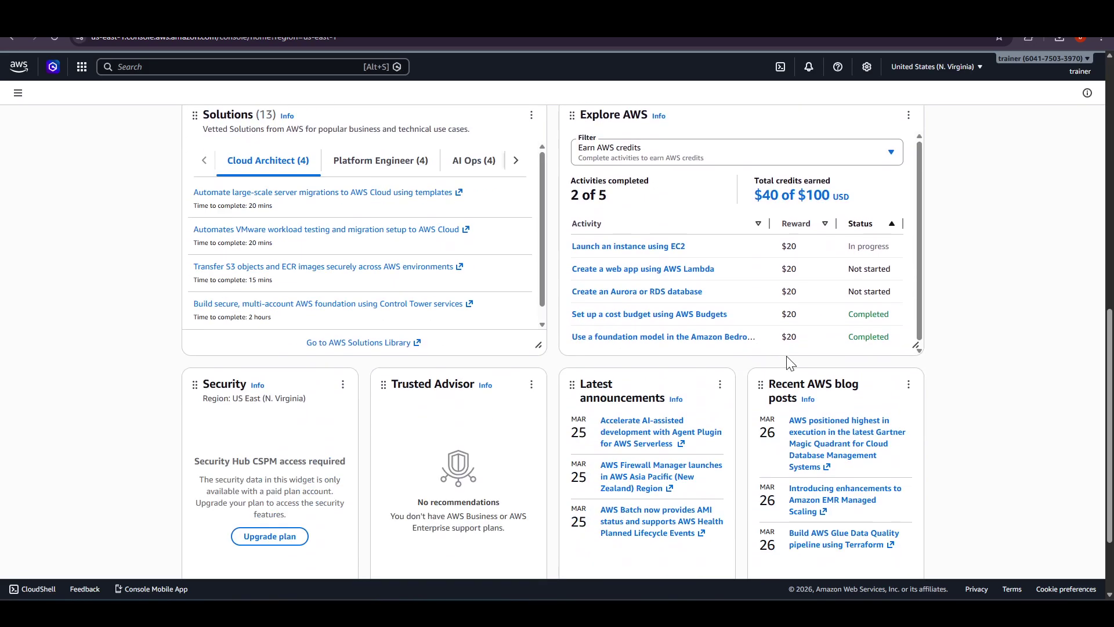
Step: Open the Create an Aurora or RDS database activity, read its description of what to launch, and close the details
click(662, 292)
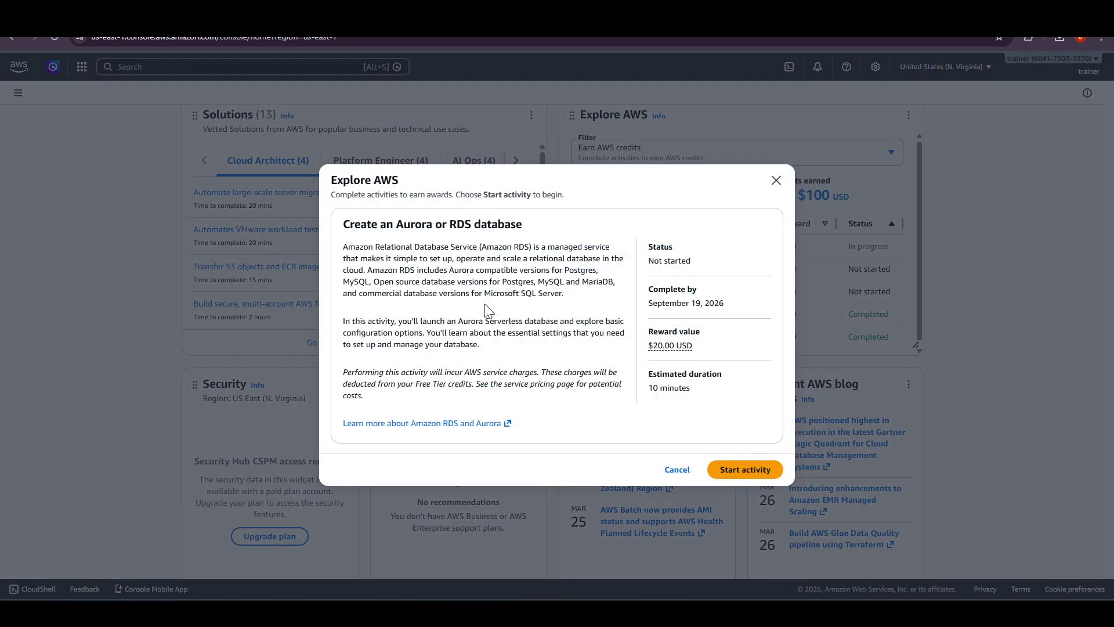
drag(505, 349, 427, 329)
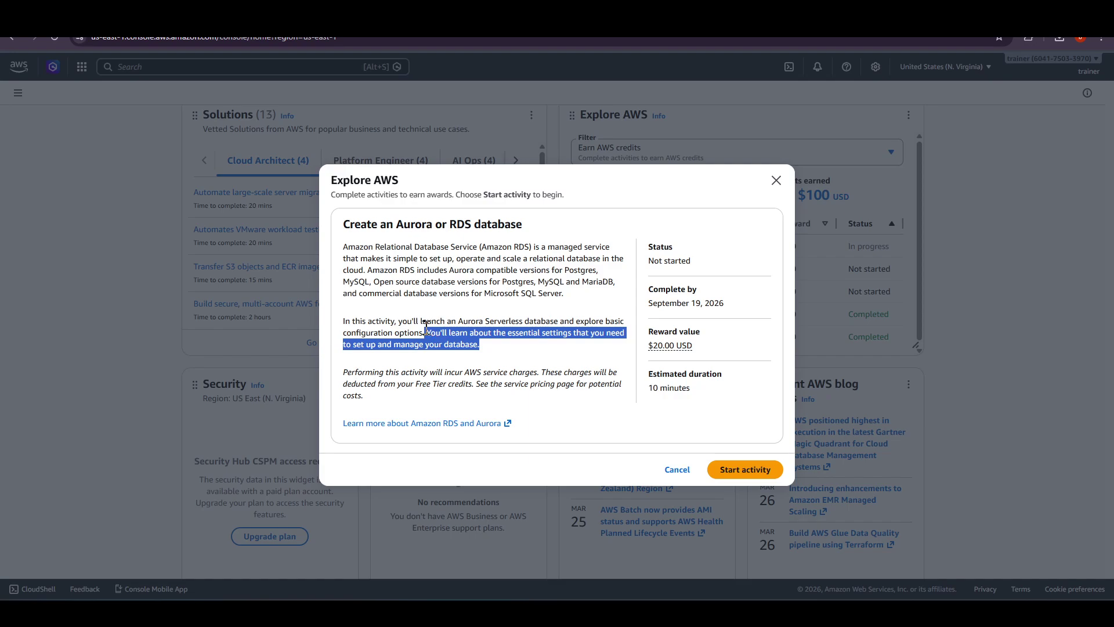
drag(426, 326, 351, 322)
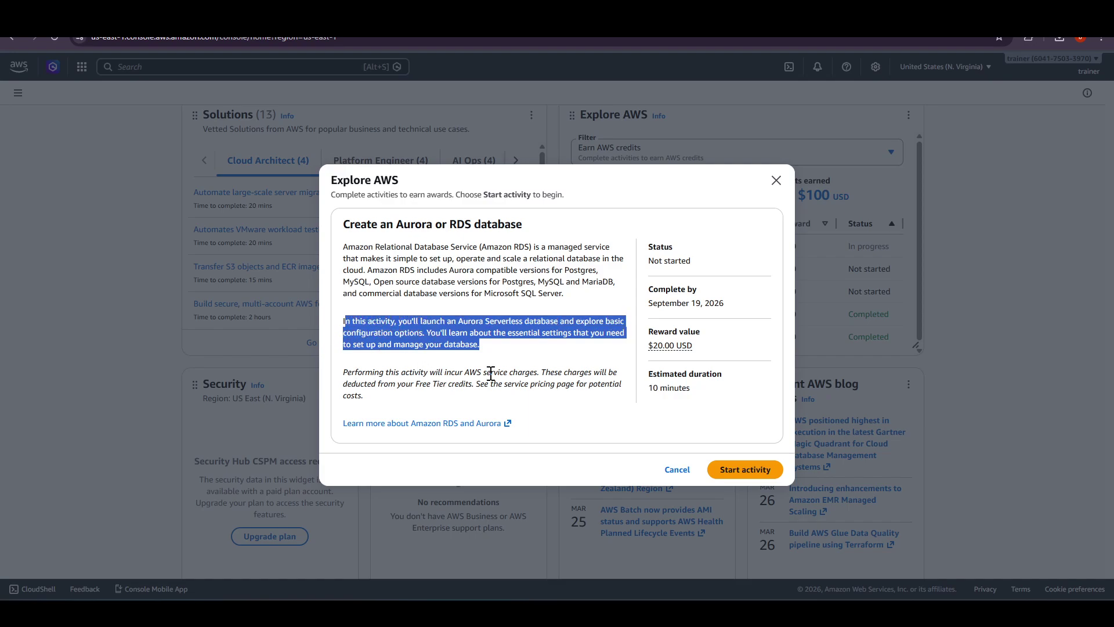
click(532, 373)
click(776, 180)
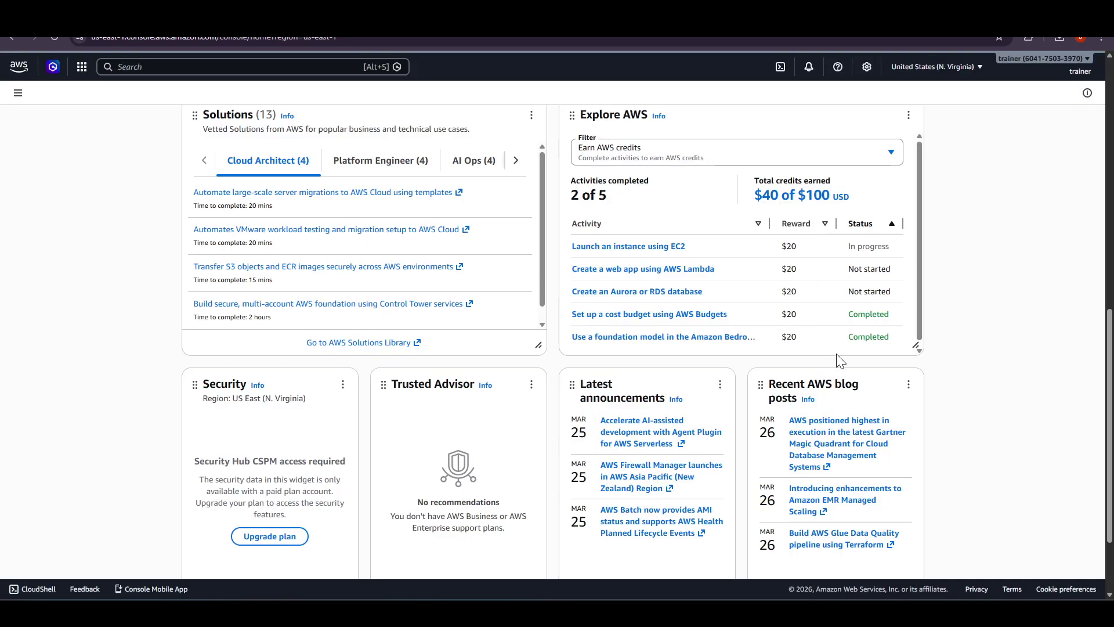
Step: Reload Console Home and recheck the activity statuses in the Explore AWS widget
click(47, 38)
scroll(890, 443, down, 8)
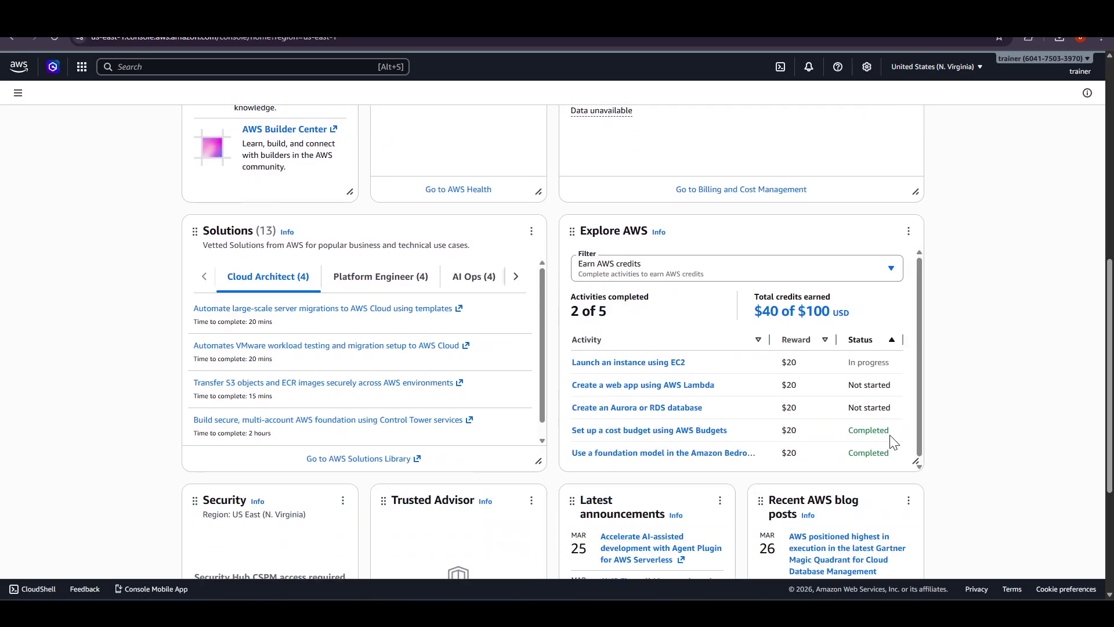